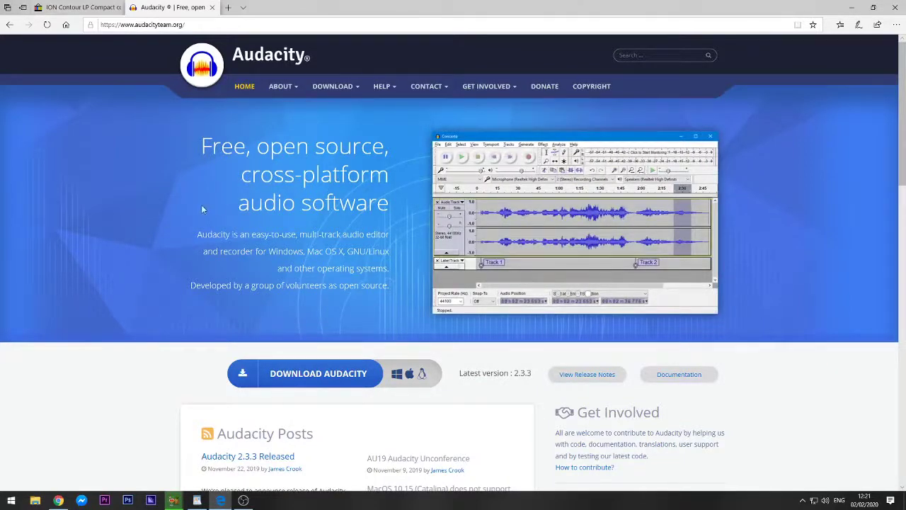
# - Leave the Edge address bar and bring the empty Audacity project to the front
pyautogui.click(188, 25)
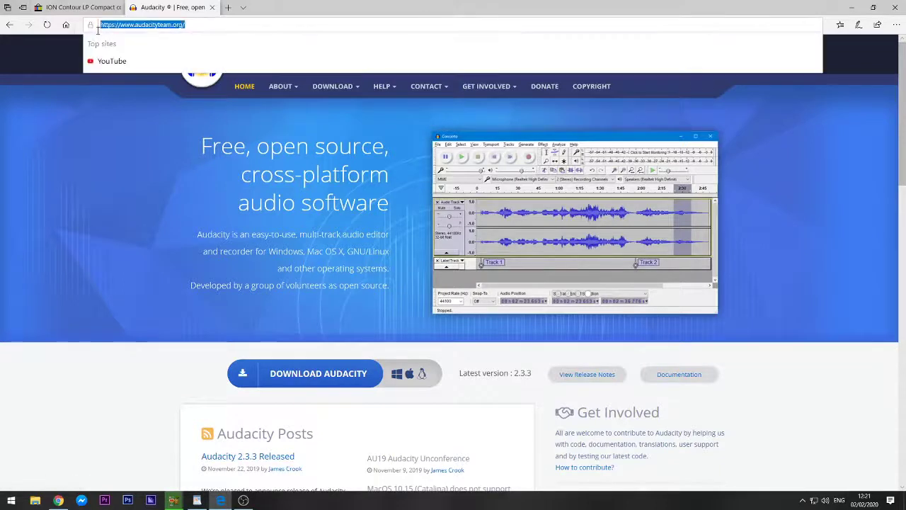
pyautogui.click(111, 183)
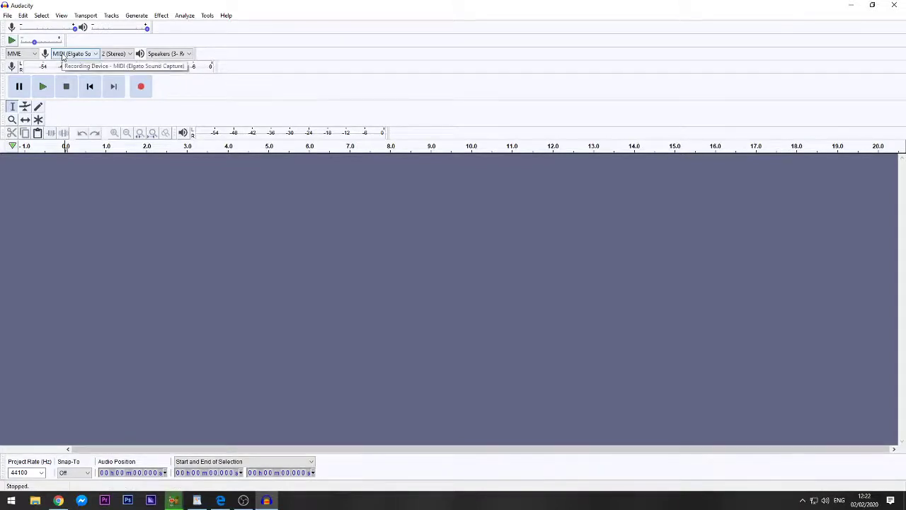
# - Switch the recording device from the Elgato MIDI capture to the USB microphone
pyautogui.click(63, 57)
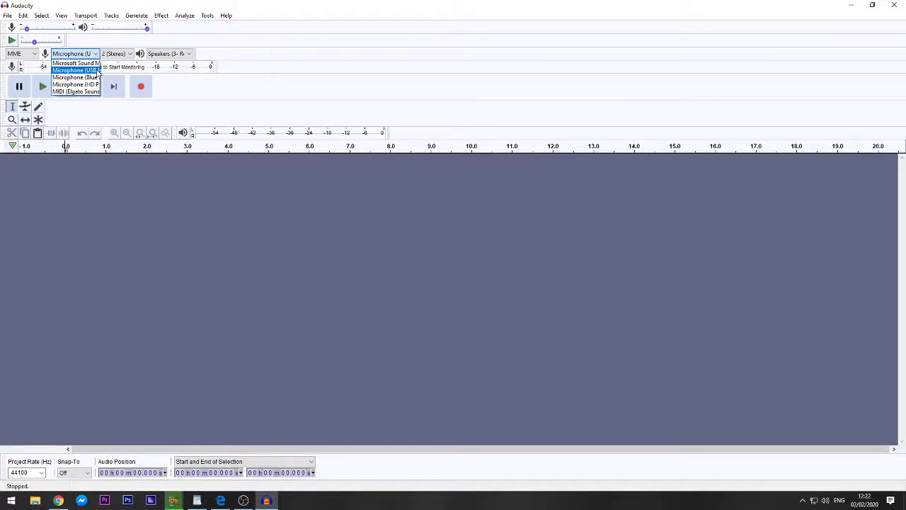
pyautogui.click(97, 70)
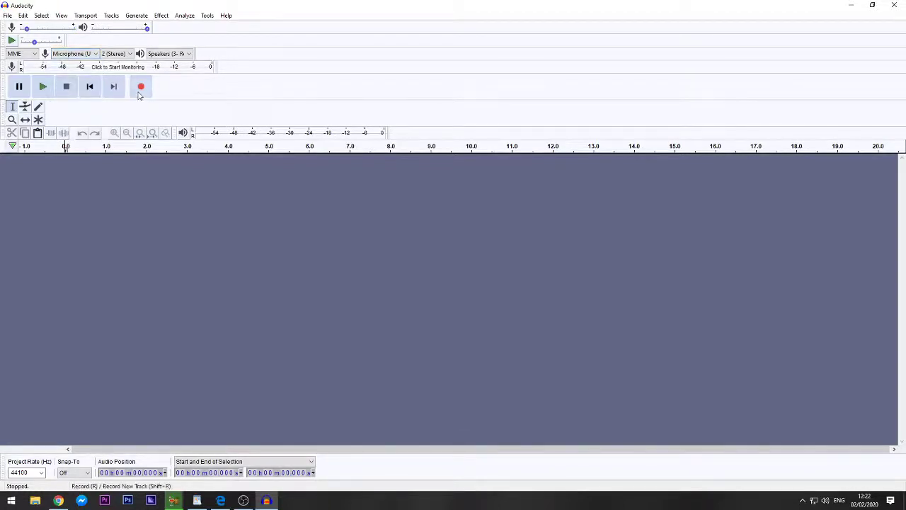
pyautogui.click(141, 88)
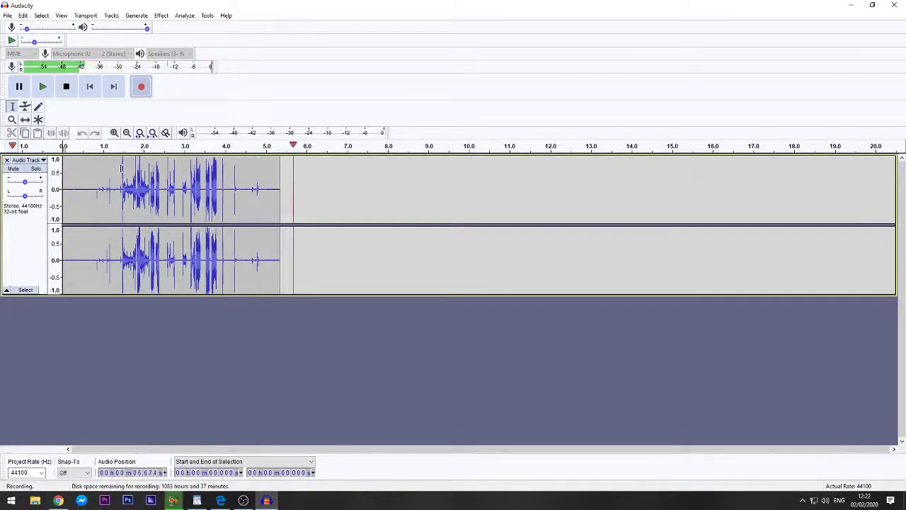
pyautogui.press('space')
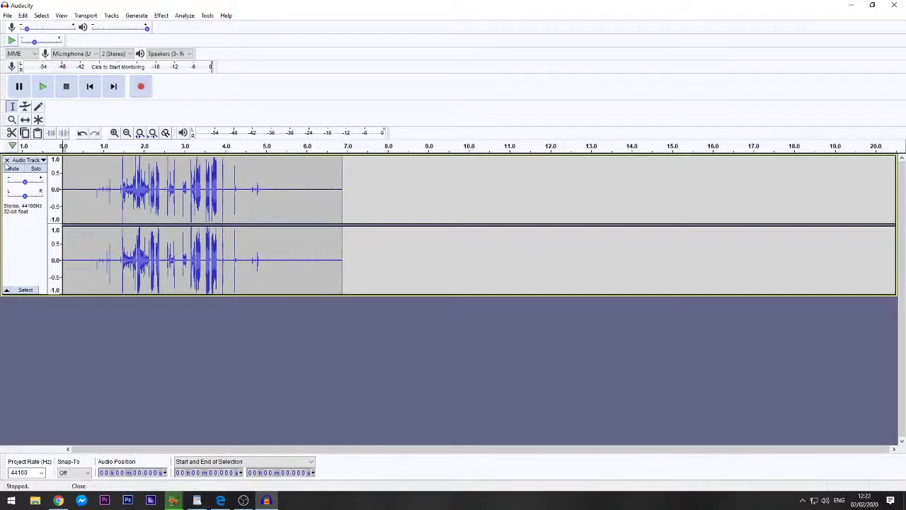
pyautogui.click(6, 160)
pyautogui.click(58, 55)
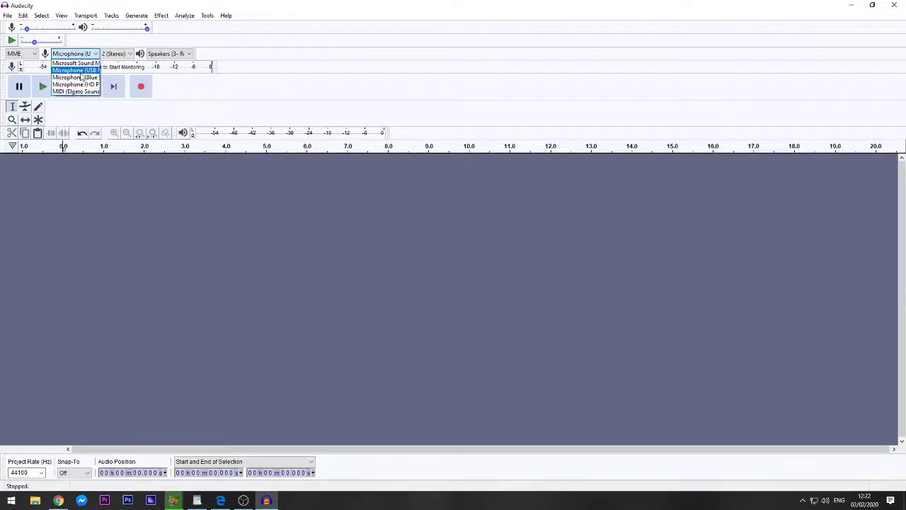
pyautogui.click(79, 72)
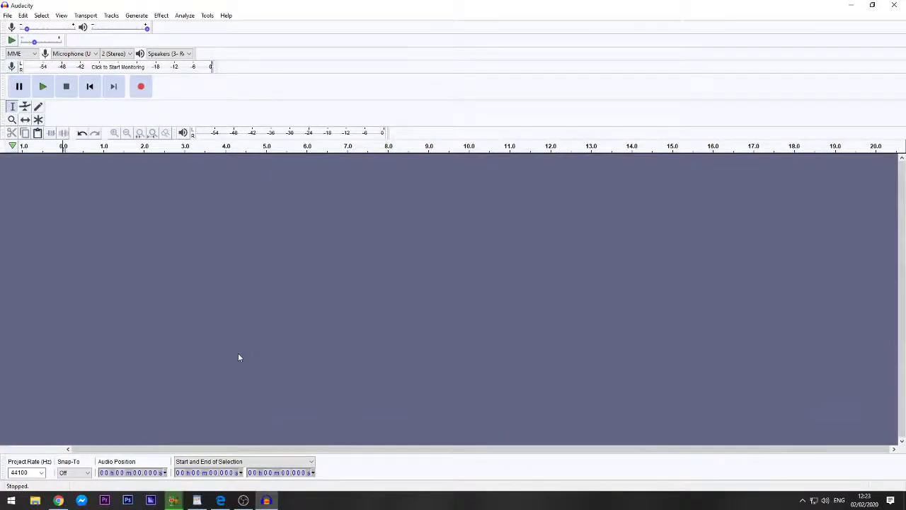
# - Record the whole LP side, about 6 minutes 49 seconds, into a new stereo track
pyautogui.click(141, 87)
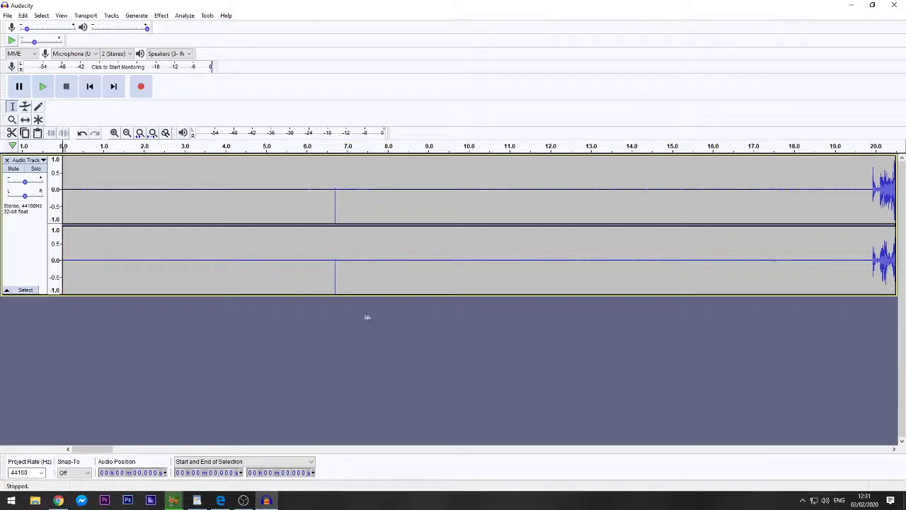
pyautogui.click(114, 87)
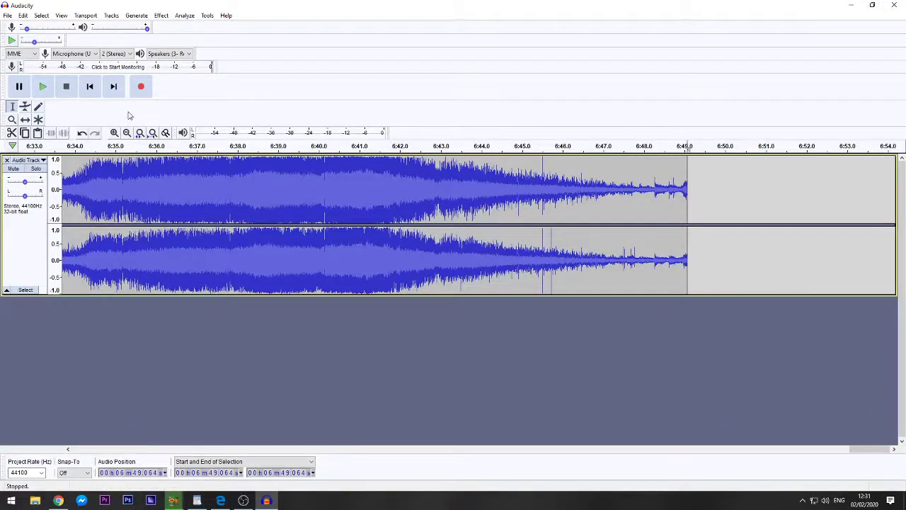
pyautogui.click(141, 86)
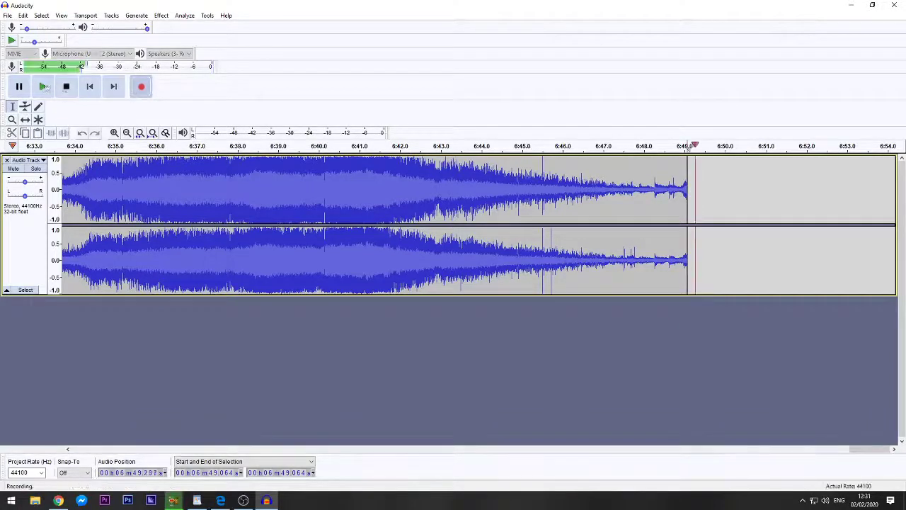
pyautogui.moveTo(749, 186); pyautogui.dragTo(686, 196)
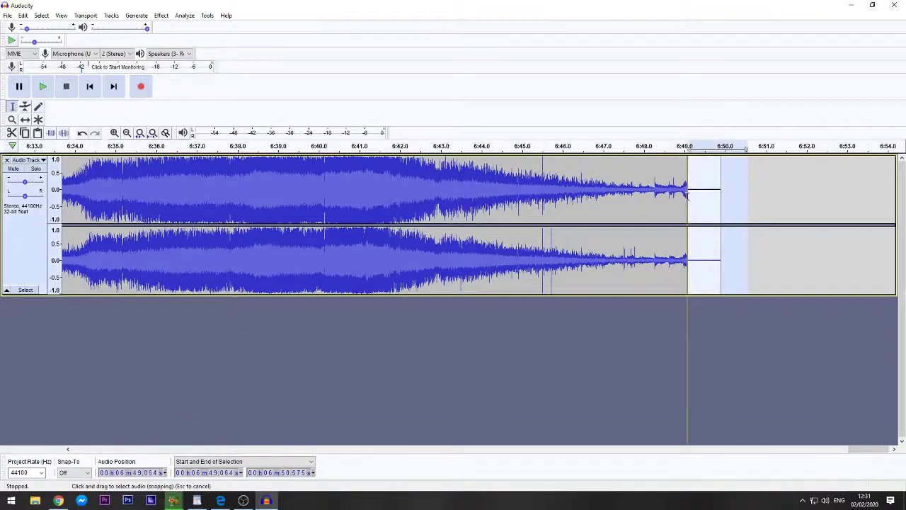
pyautogui.click(12, 133)
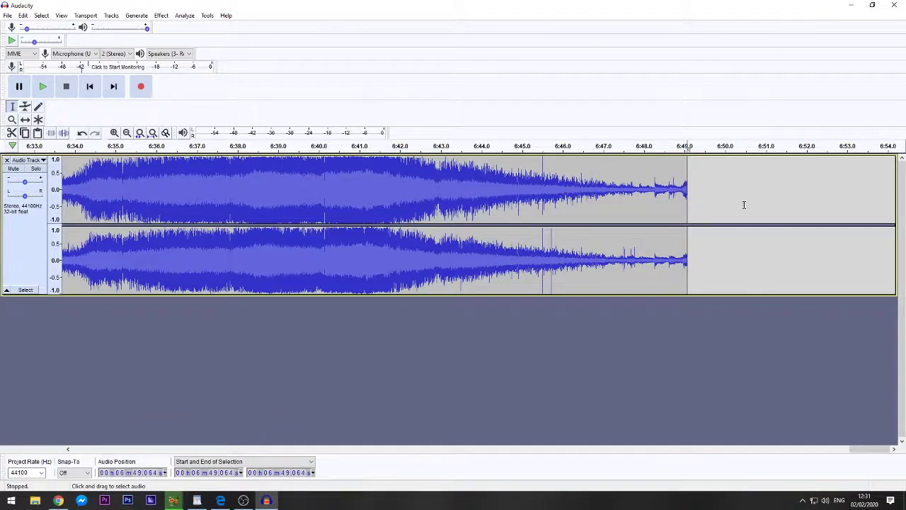
pyautogui.click(90, 87)
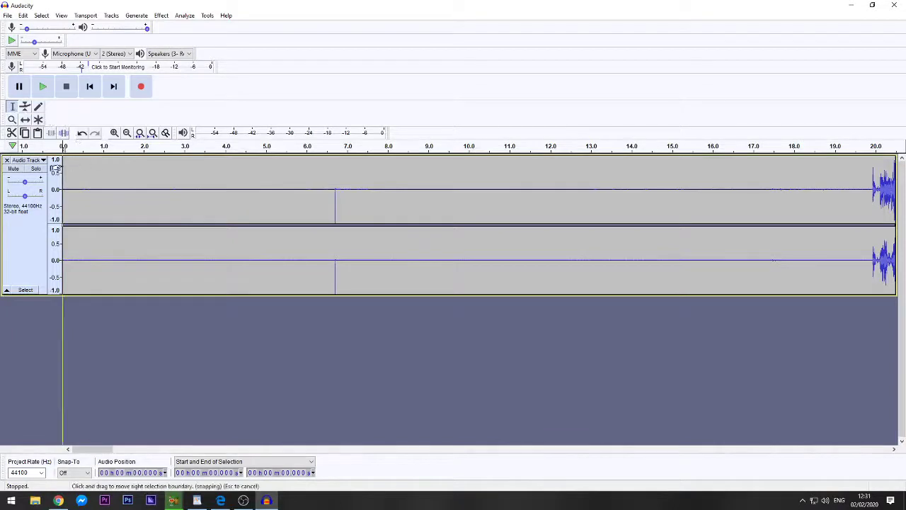
# - Cut the silent lead-in and remaining crackle in two passes so the music starts at 0 s
pyautogui.moveTo(57, 168); pyautogui.dragTo(863, 214)
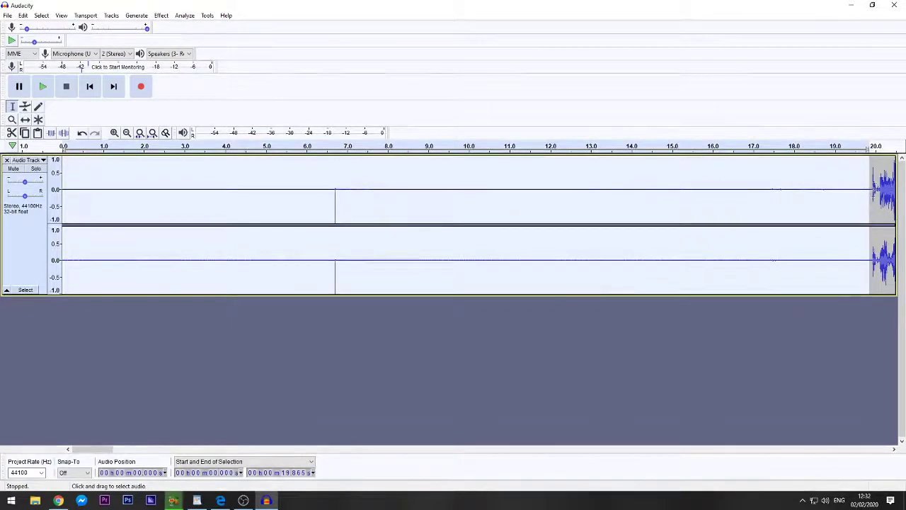
pyautogui.click(13, 133)
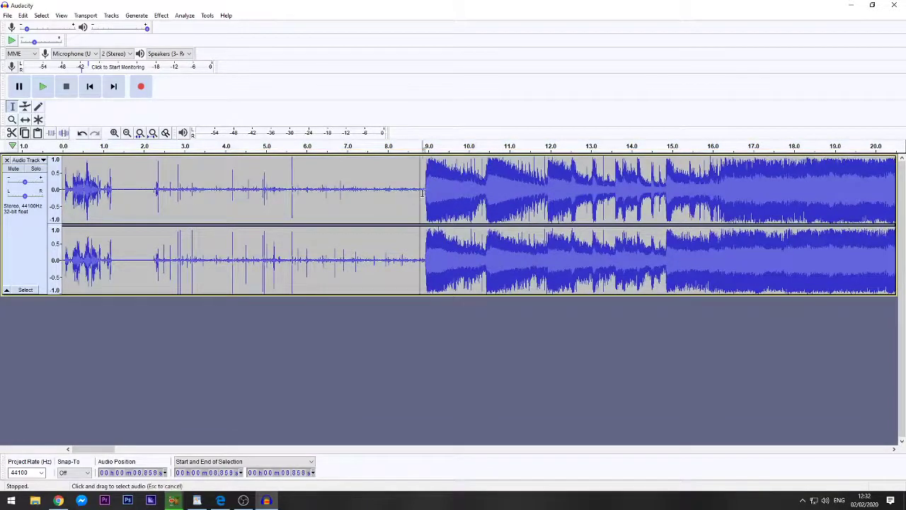
pyautogui.moveTo(423, 194); pyautogui.dragTo(63, 194)
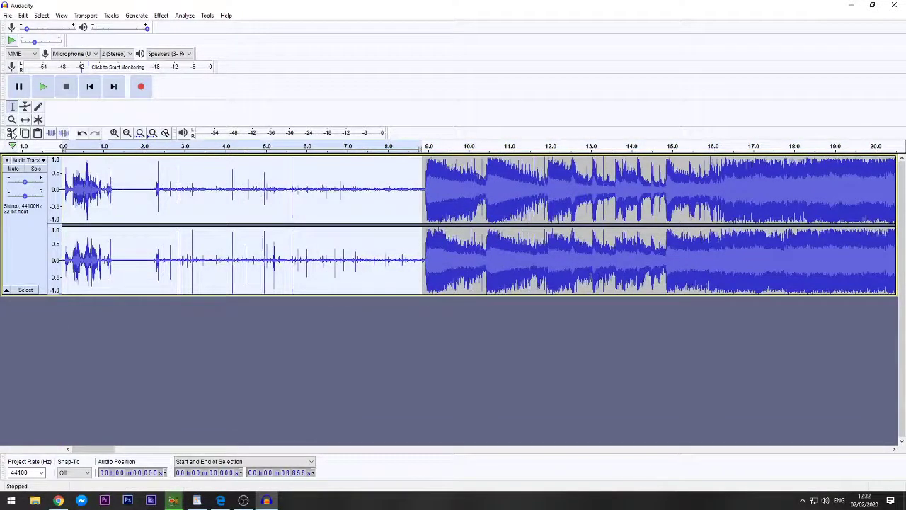
pyautogui.click(13, 133)
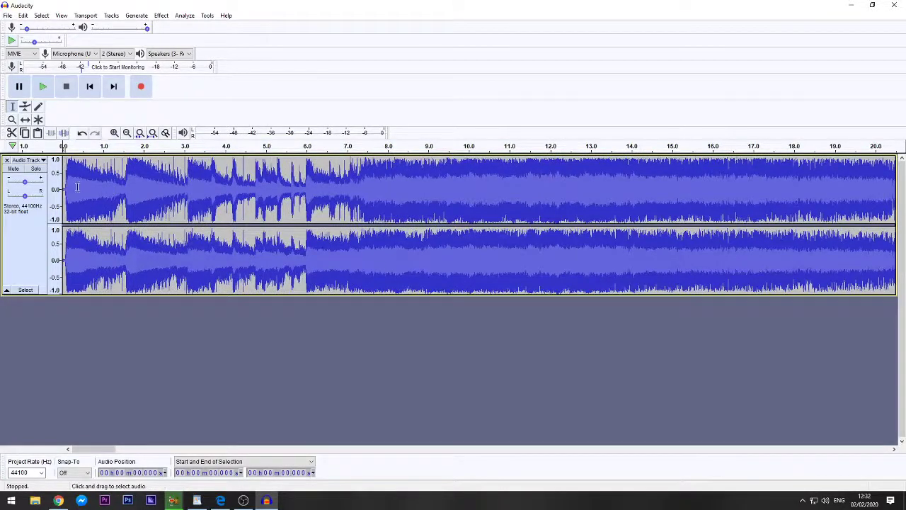
# - Select the audio from the track start to 2:23.79 to mark the first song
pyautogui.moveTo(63, 176); pyautogui.dragTo(85, 177)
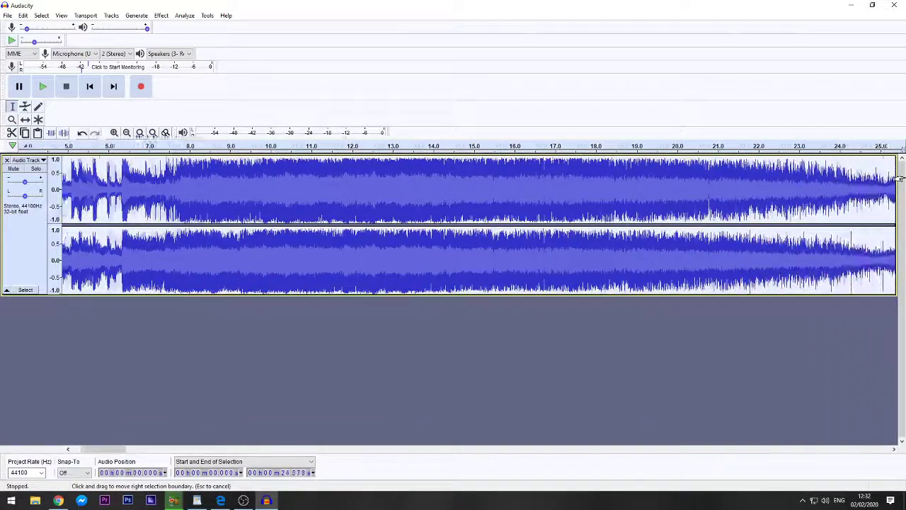
pyautogui.moveTo(893, 181); pyautogui.dragTo(896, 182)
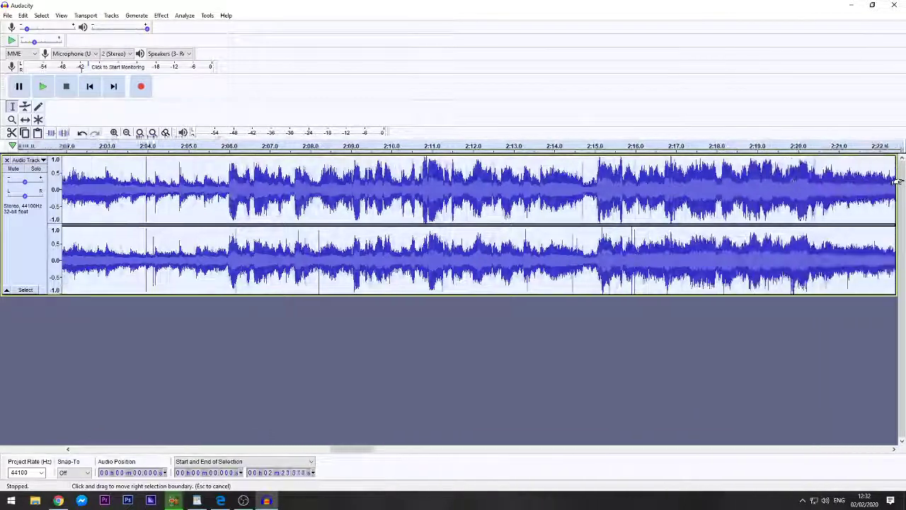
pyautogui.moveTo(832, 183); pyautogui.dragTo(779, 182)
pyautogui.moveTo(636, 182); pyautogui.dragTo(421, 190)
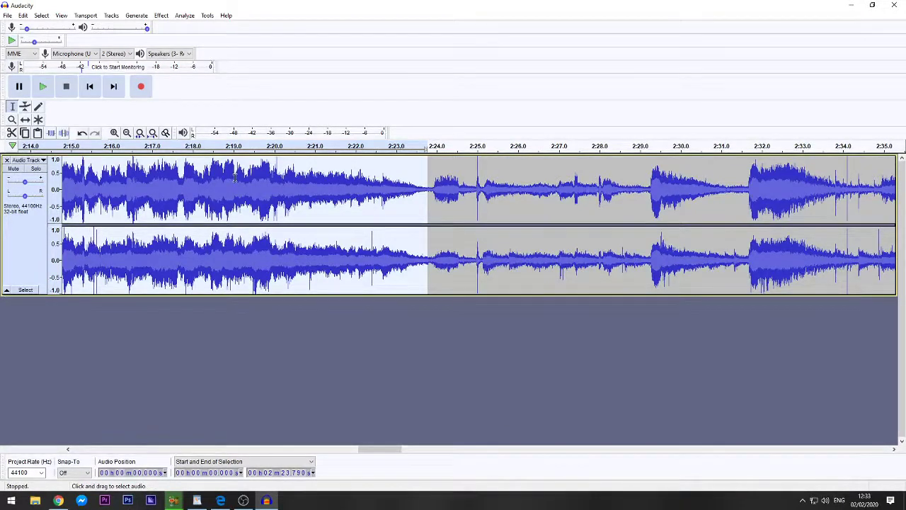
pyautogui.click(7, 16)
# - Export the selection as MP3 '01 They Long To Be Close To You' into Conv Audio, leaving metadata empty
pyautogui.moveTo(71, 85)
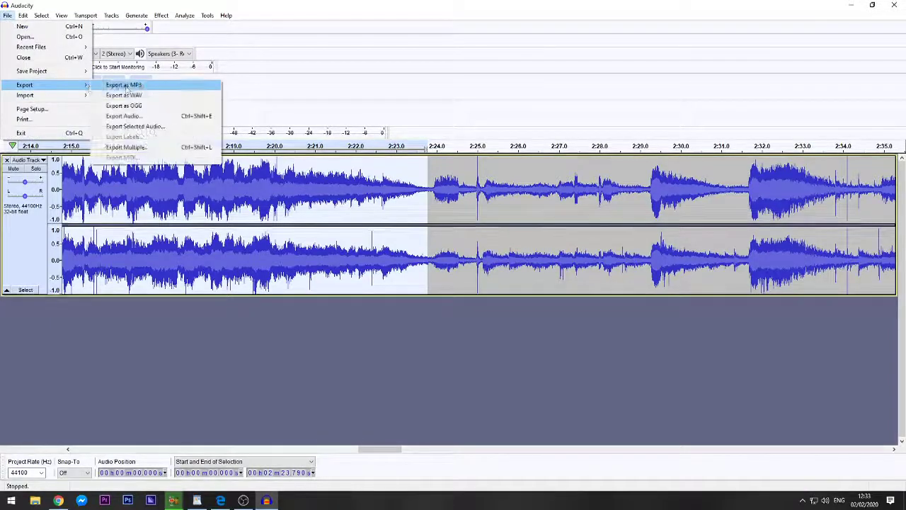
pyautogui.click(135, 94)
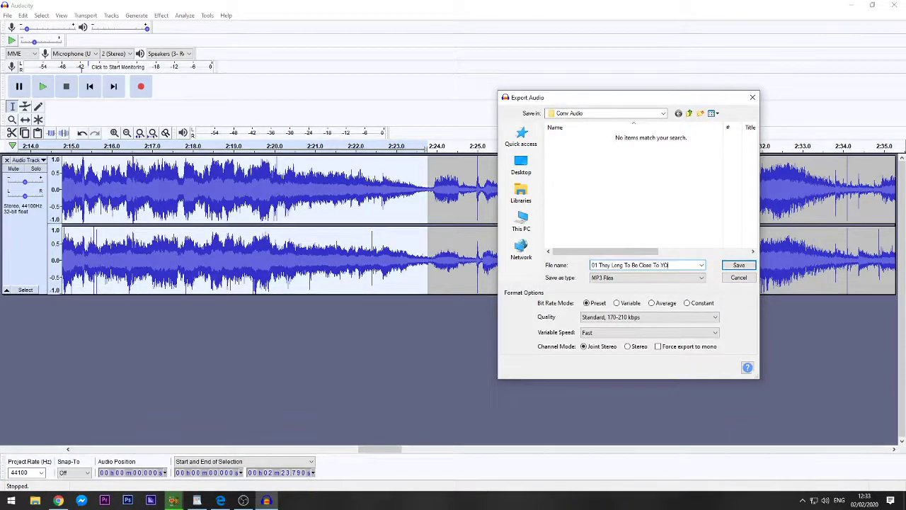
pyautogui.write('--ly')
pyautogui.click(739, 267)
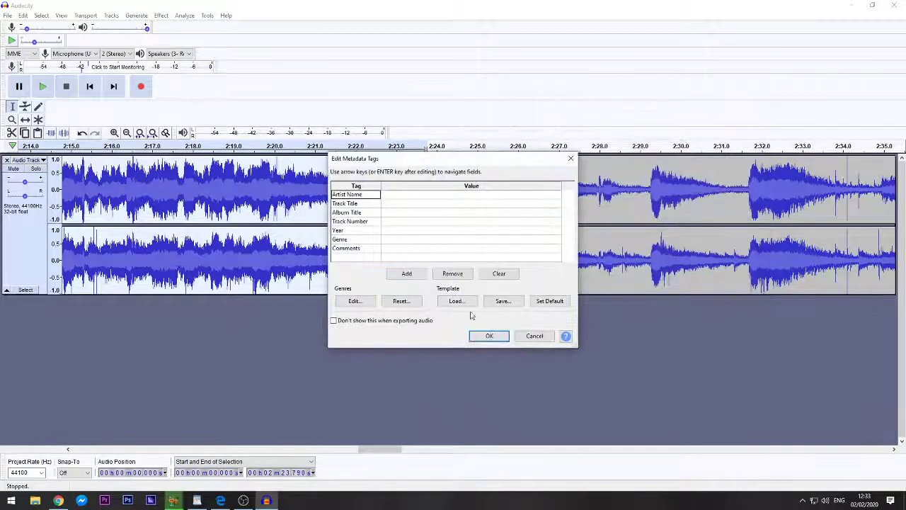
pyautogui.click(487, 336)
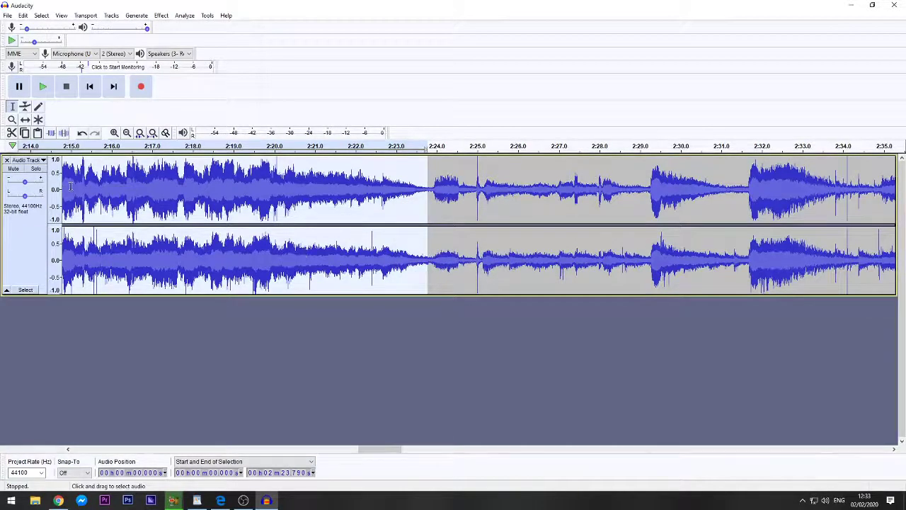
# - Cut the first song from the recording and paste it into a new stereo track below
pyautogui.press('Delete')
pyautogui.click(92, 88)
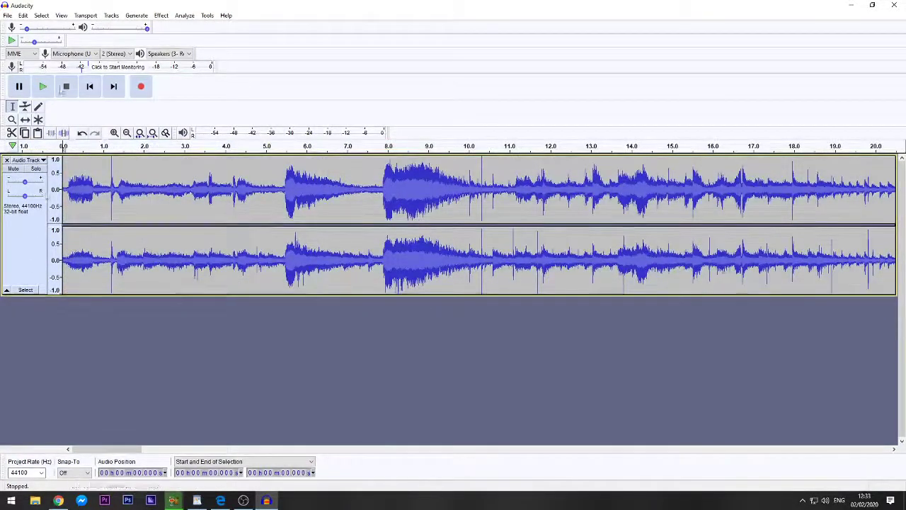
pyautogui.click(112, 15)
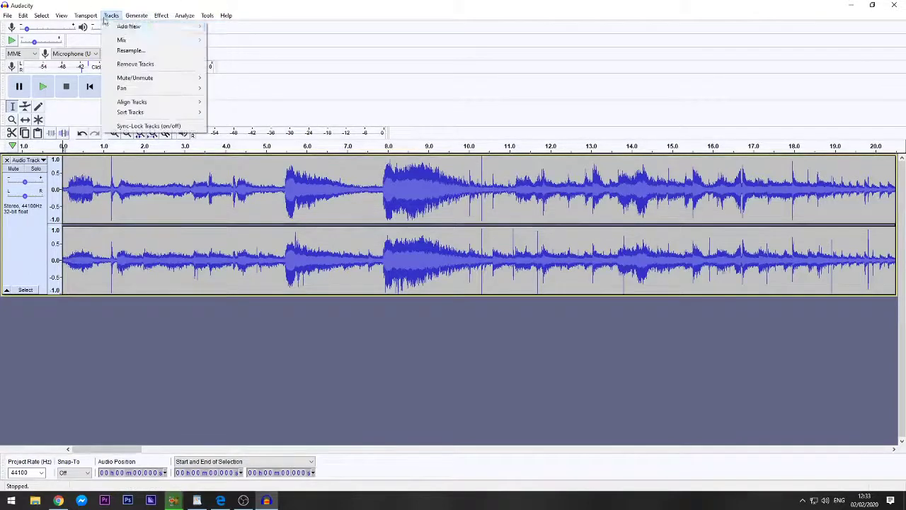
pyautogui.moveTo(126, 26)
pyautogui.click(230, 37)
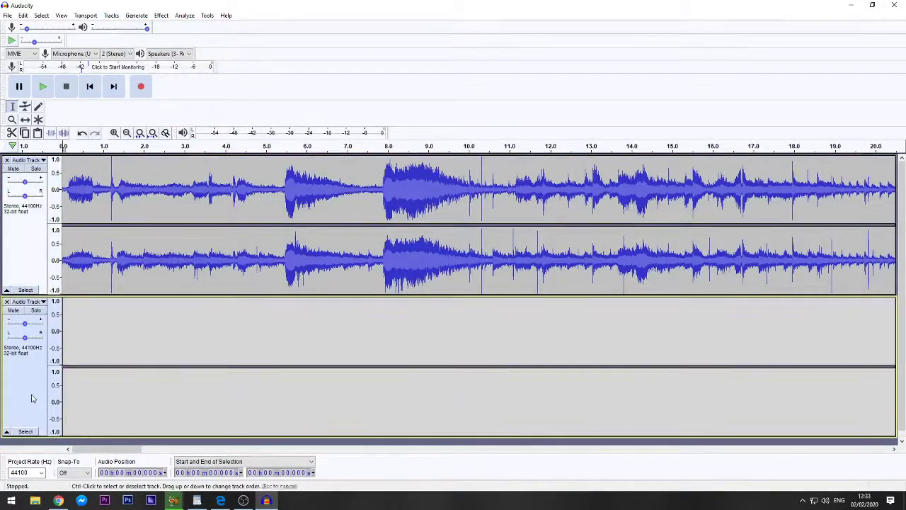
pyautogui.hotkey('ctrl', 'v')
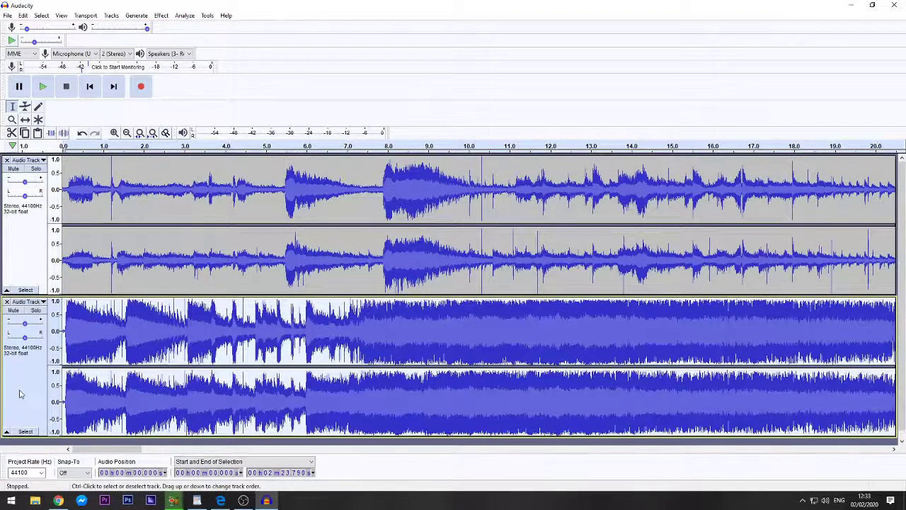
pyautogui.click(7, 15)
pyautogui.moveTo(42, 85)
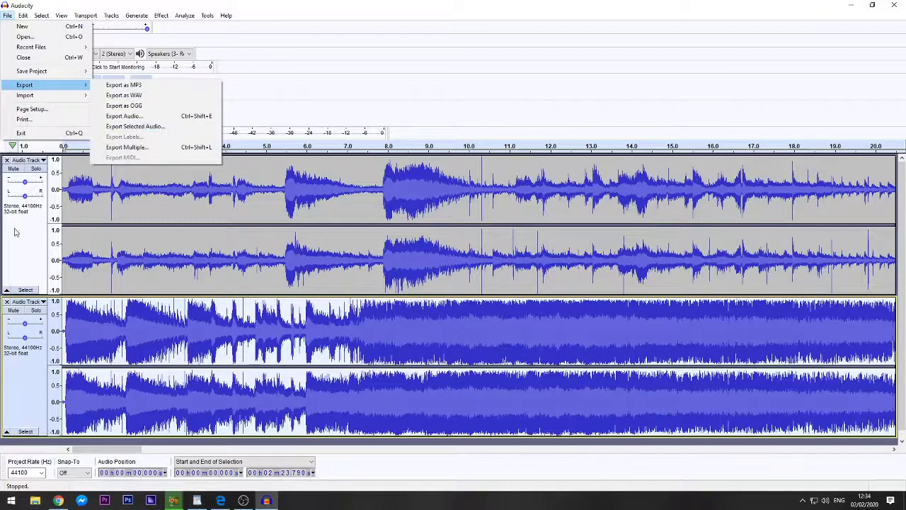
# - Export the selected song under the name '01 They Long To Be Close To You', declining the wrong format
pyautogui.click(136, 126)
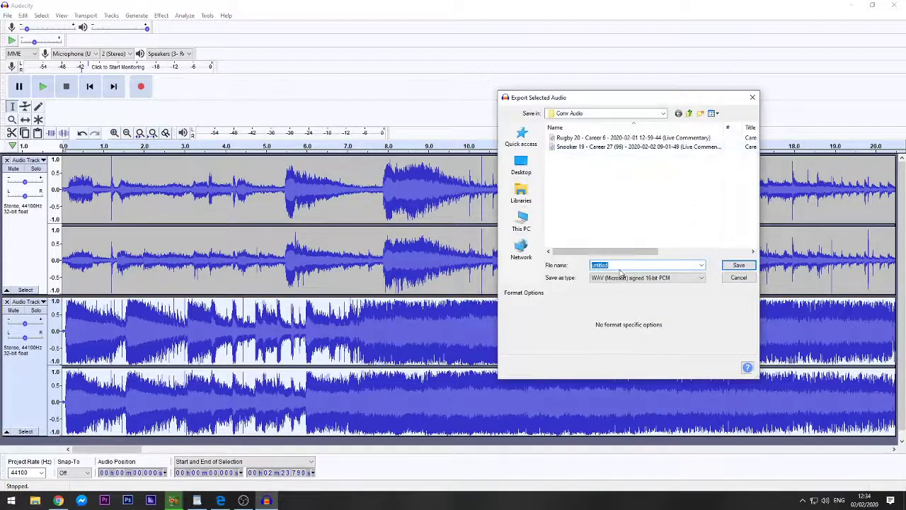
pyautogui.write('01')
pyautogui.press('Down')
pyautogui.press('Return')
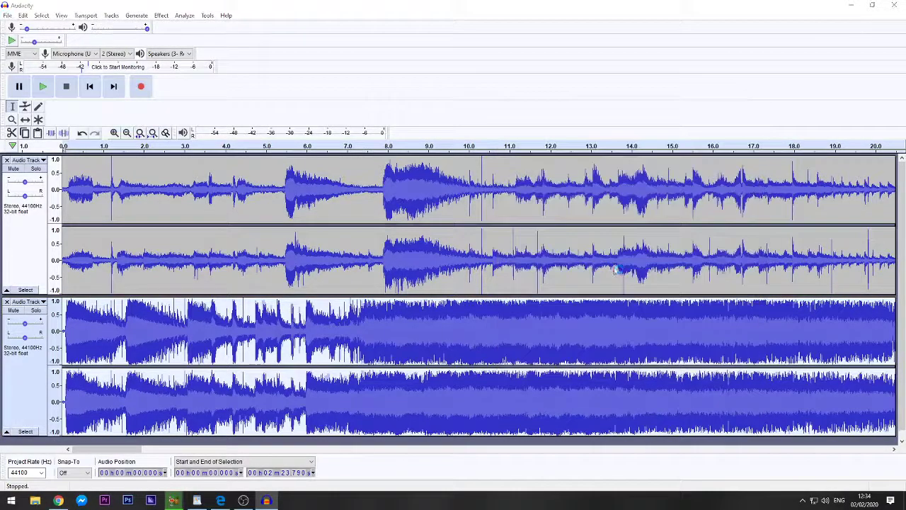
pyautogui.click(560, 272)
# - Save it as MP3, replacing the earlier file, then remove the second track
pyautogui.click(646, 279)
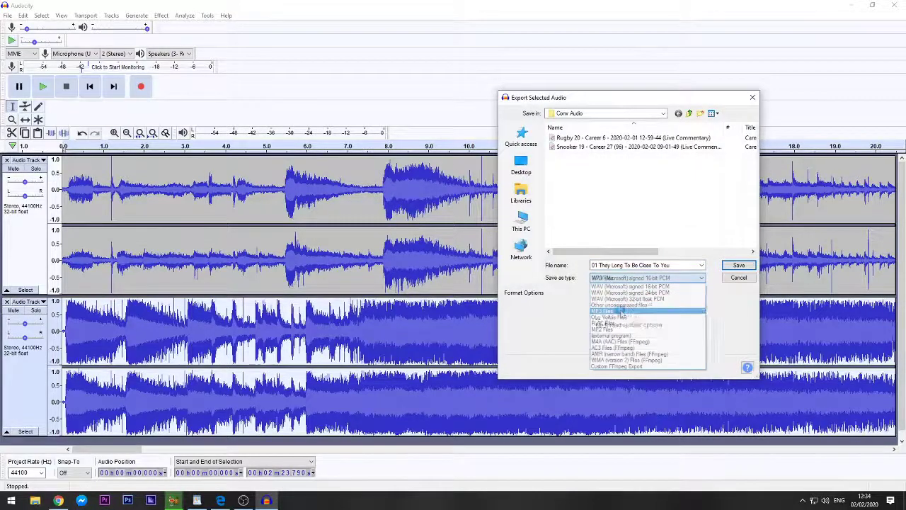
pyautogui.click(621, 312)
pyautogui.doubleClick(623, 138)
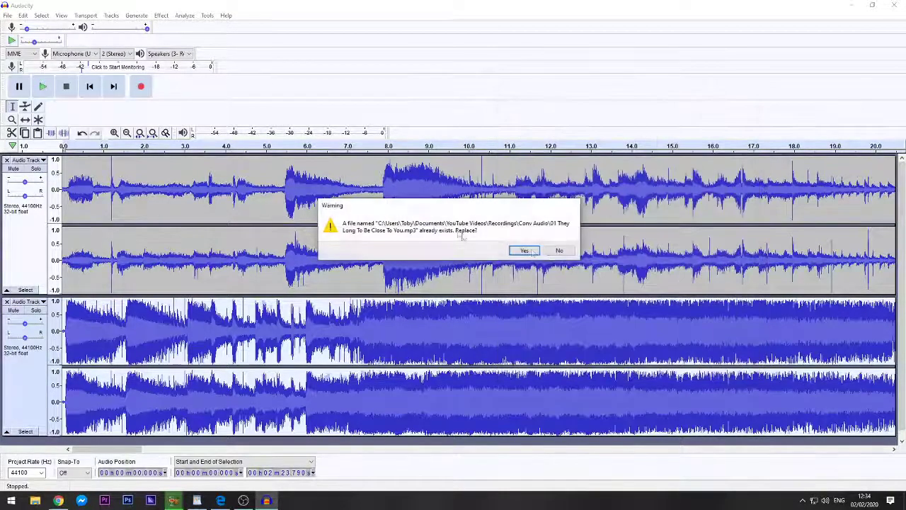
pyautogui.click(531, 254)
pyautogui.click(488, 336)
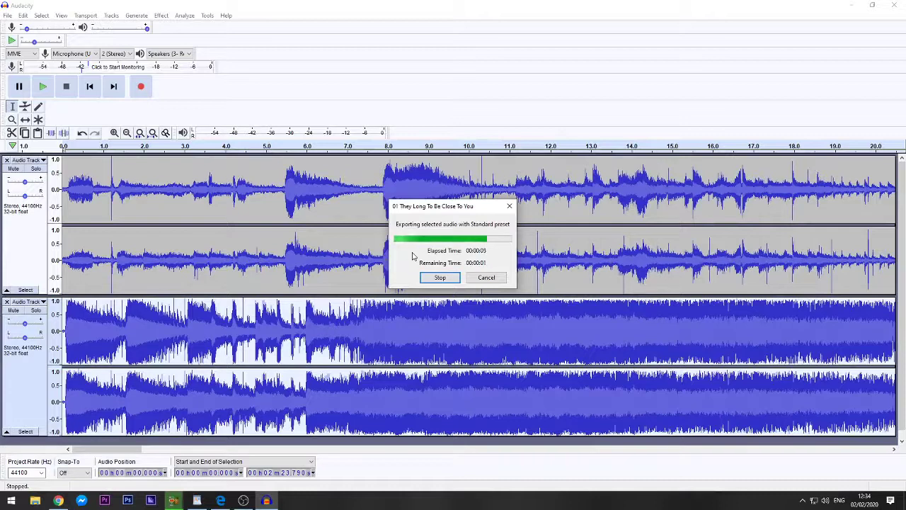
pyautogui.click(6, 302)
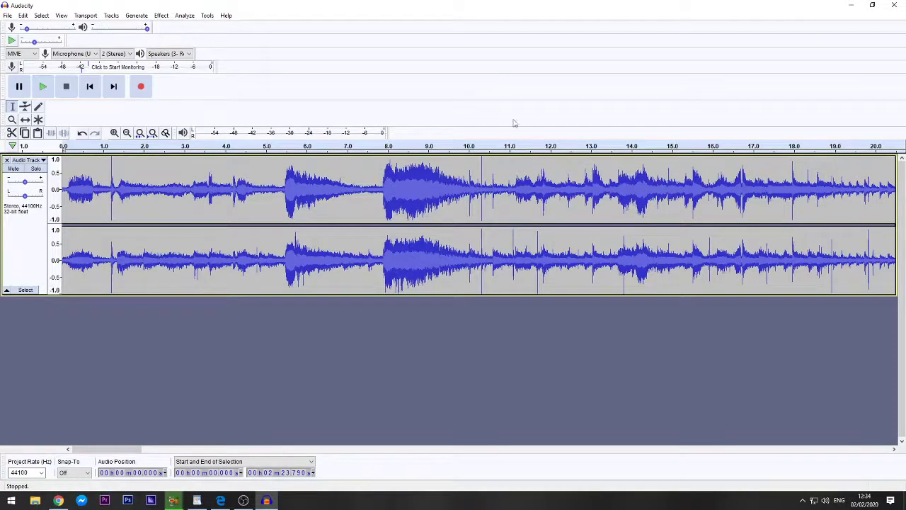
# - Record about 5 seconds of near-silence onto the end of the recording
pyautogui.click(114, 86)
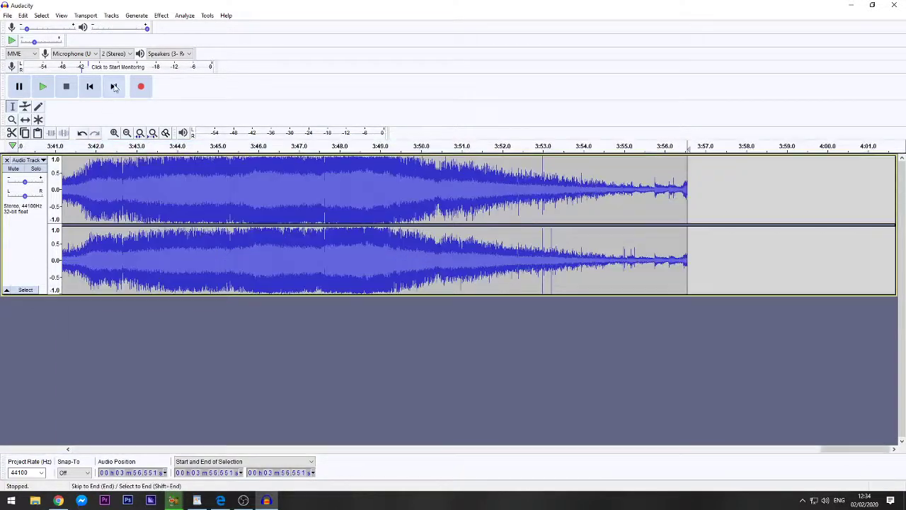
pyautogui.click(143, 92)
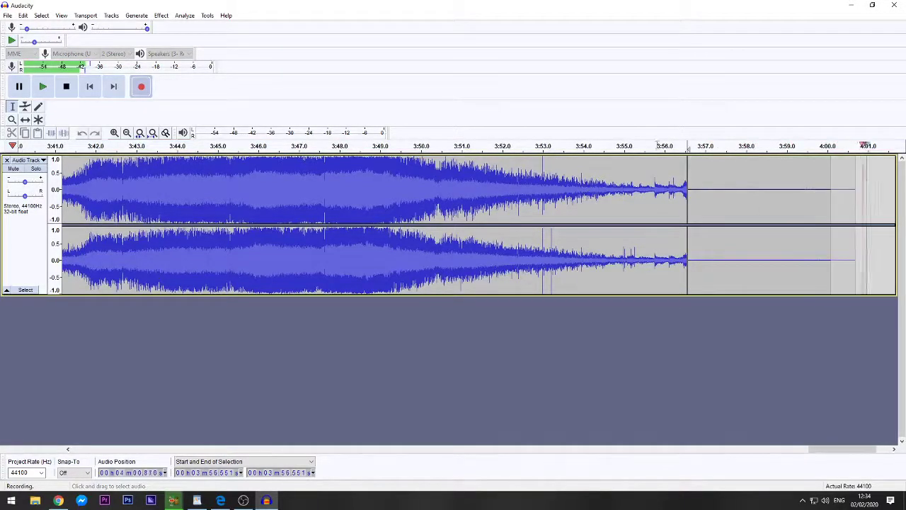
pyautogui.press('space')
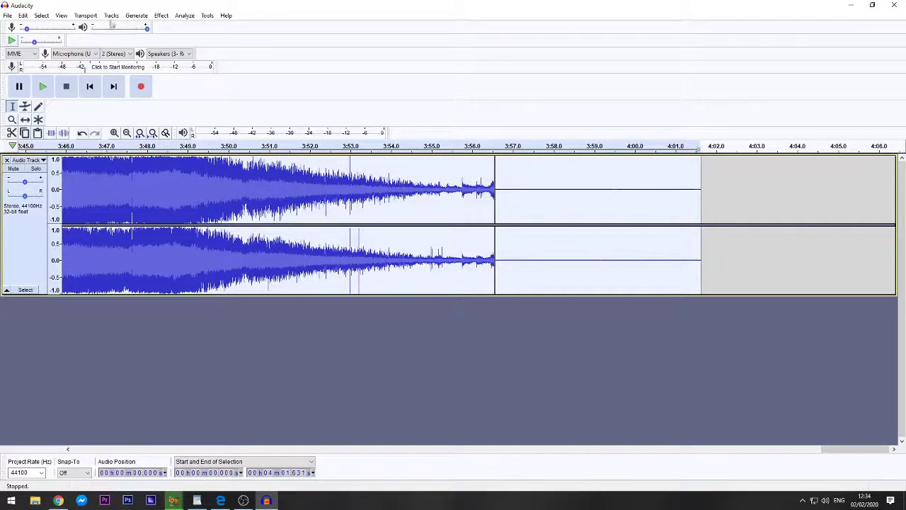
# - Add an empty stereo track below and return to the project start
pyautogui.click(111, 15)
pyautogui.moveTo(131, 26)
pyautogui.click(234, 36)
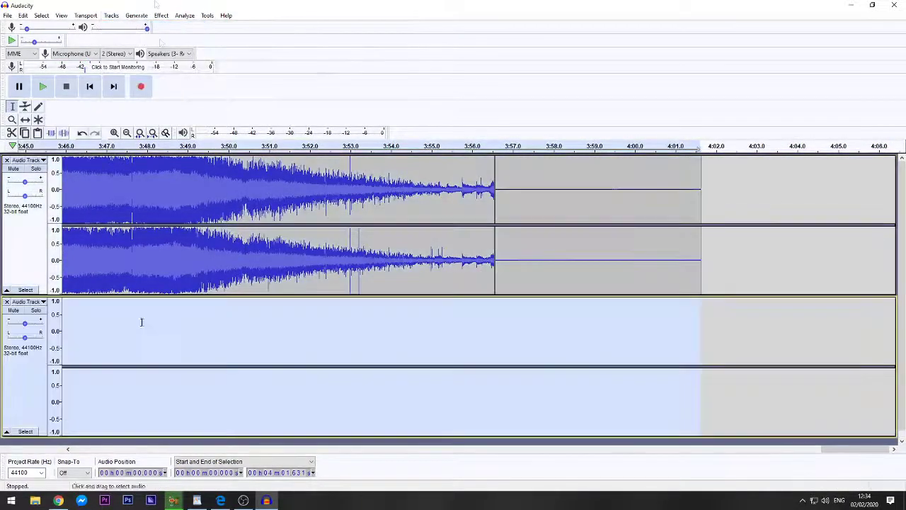
pyautogui.press('Home')
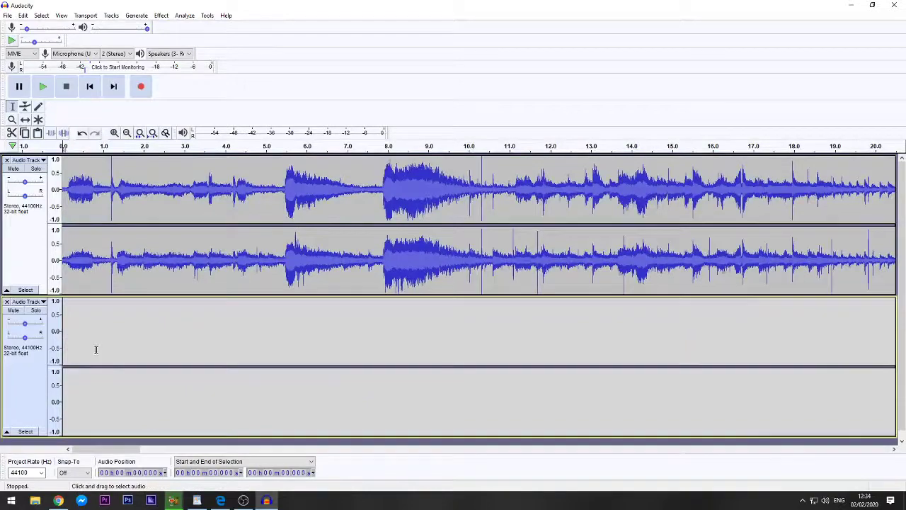